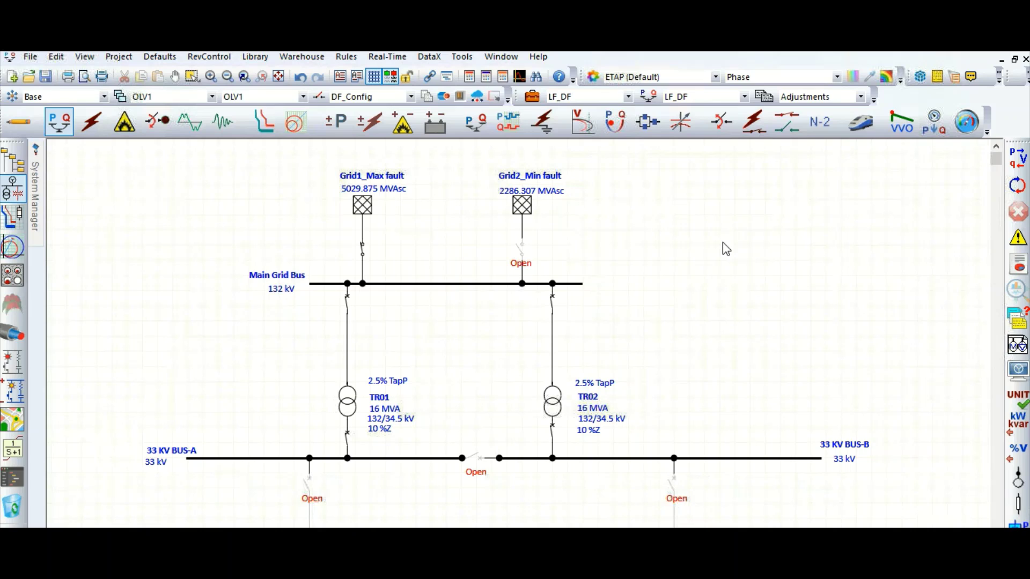
# Step: Run the load flow and confirm 0 kW and 0 kvar from Grid1, with buses at 100–102%
pyautogui.click(1021, 164)
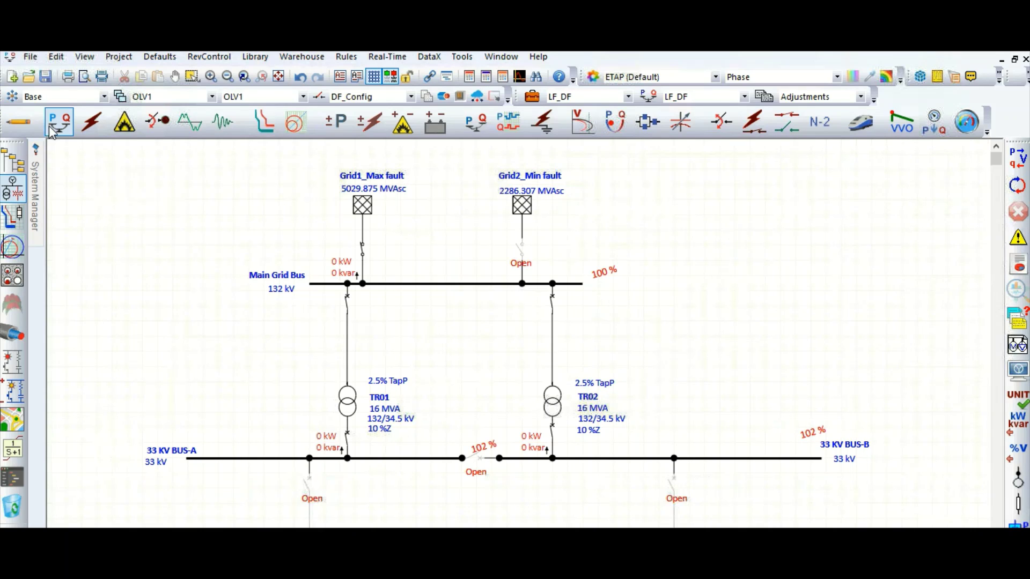
# Step: In Edit mode, place Cable3 (150 m, 3/C 120 mm² aluminium XLPE) between CB19 and TR01 and open its editor
pyautogui.click(24, 120)
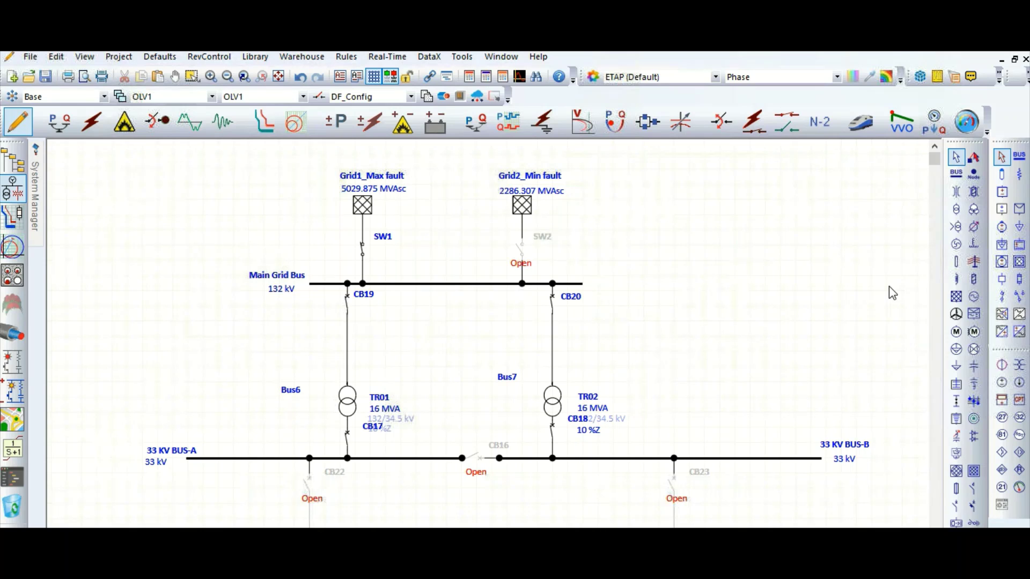
pyautogui.click(957, 262)
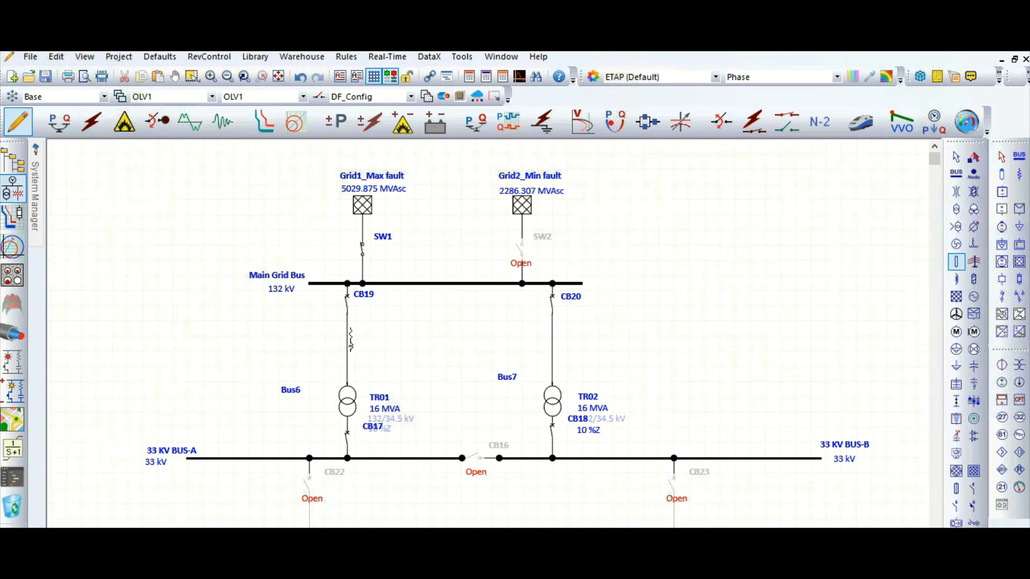
pyautogui.click(347, 344)
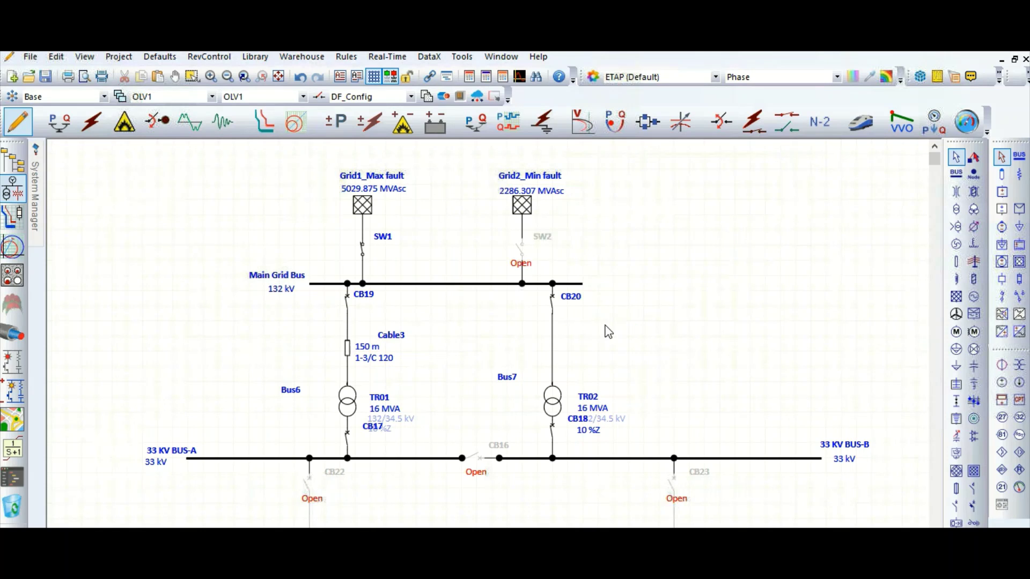
pyautogui.click(347, 350)
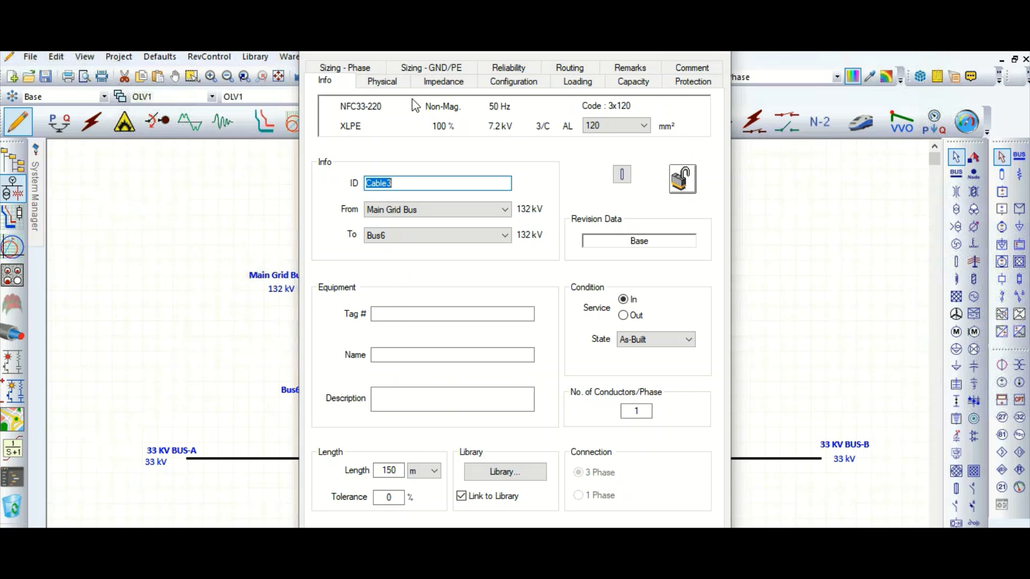
# Step: Review Cable3's impedance data: positive-sequence capacitance 0.41 and admittance 128.805, then close the editor
pyautogui.click(436, 83)
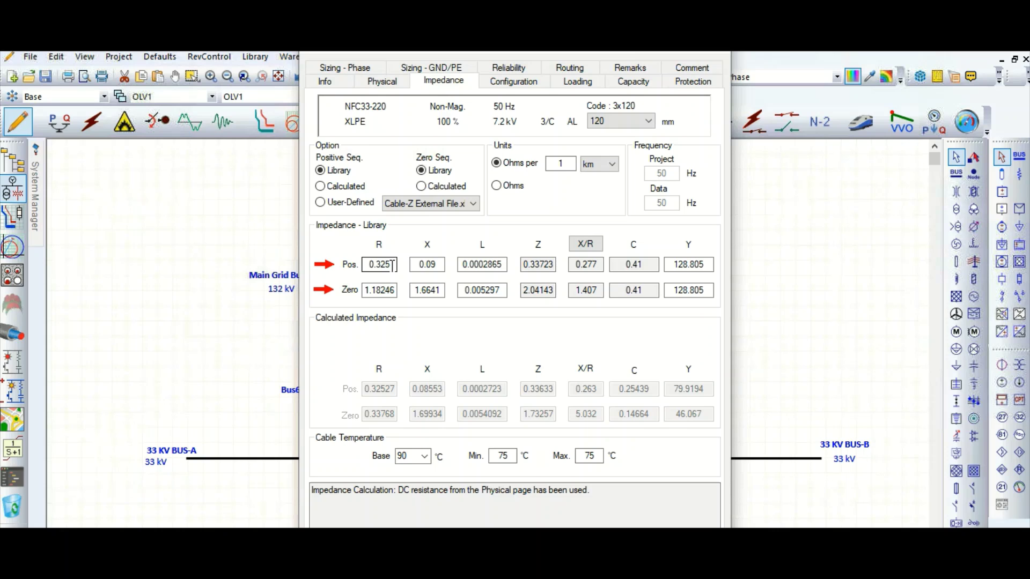
pyautogui.click(433, 260)
pyautogui.click(648, 266)
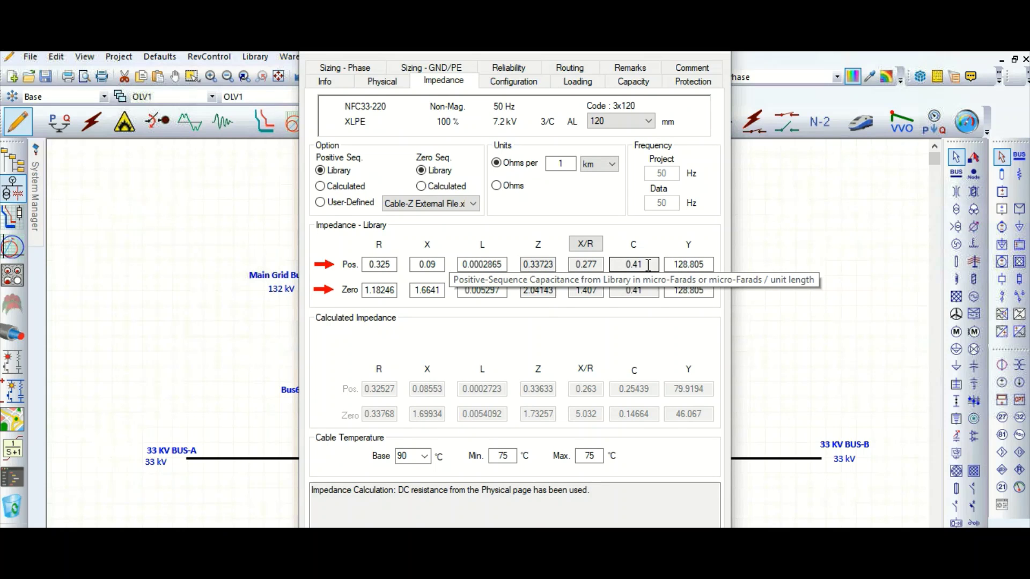
pyautogui.click(711, 265)
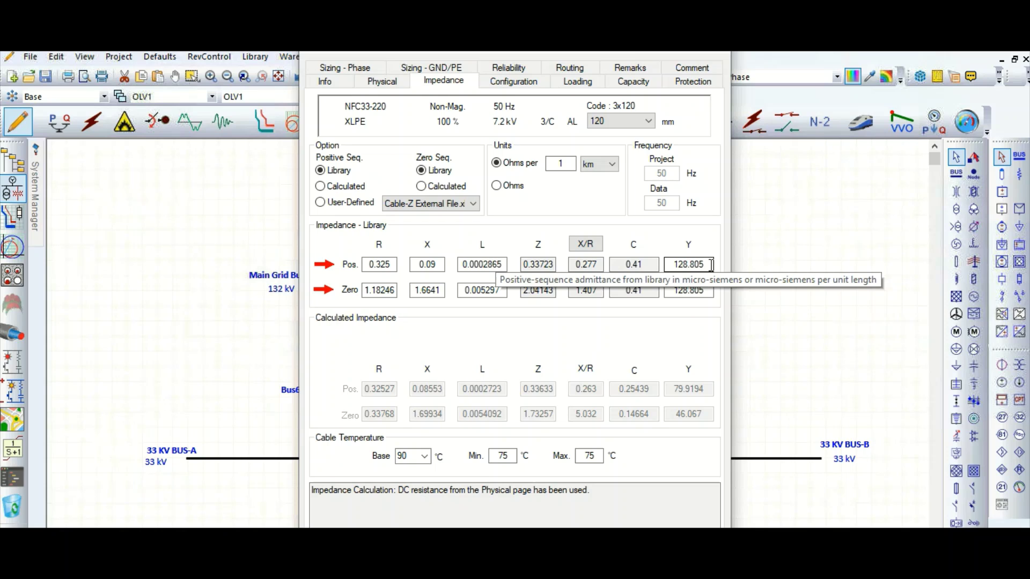
pyautogui.click(712, 269)
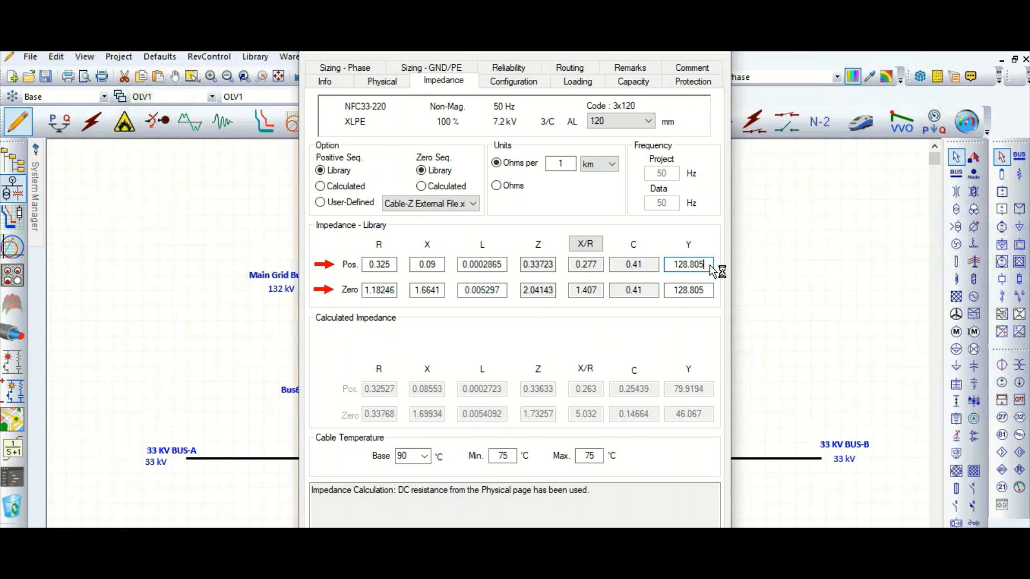
pyautogui.click(651, 265)
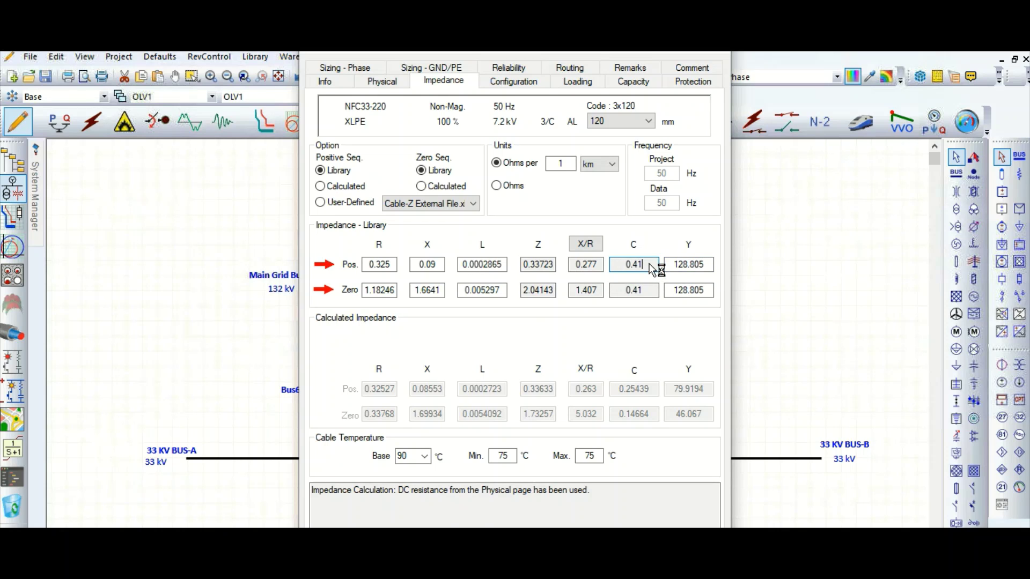
pyautogui.click(692, 268)
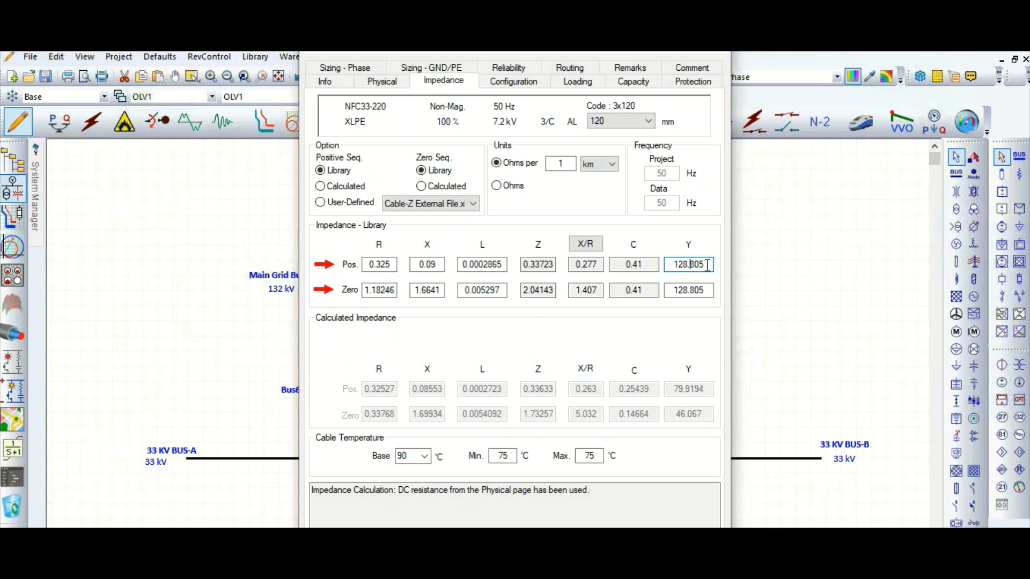
pyautogui.hotkey('ctrl', 'a')
pyautogui.click(641, 263)
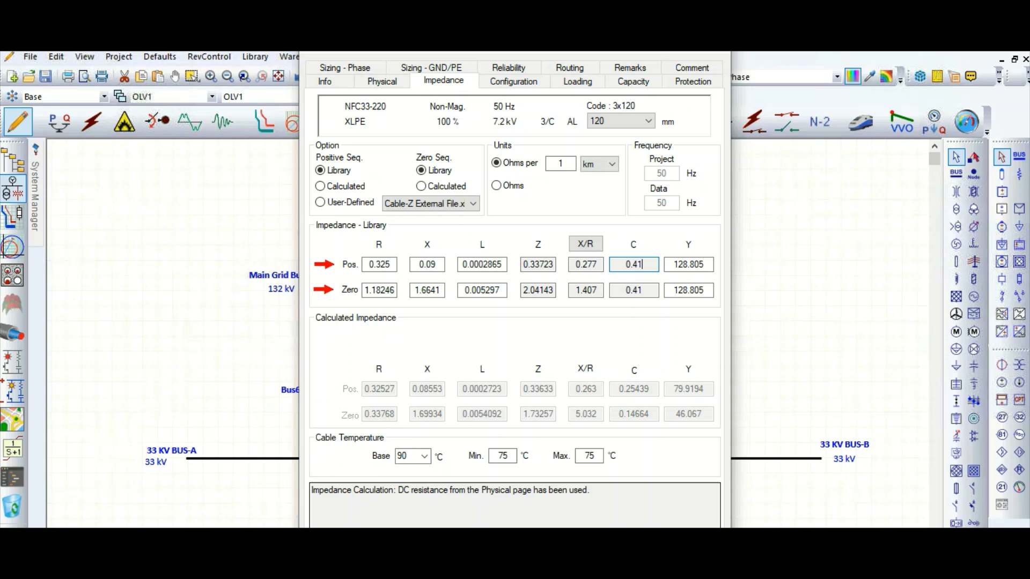
pyautogui.press('Return')
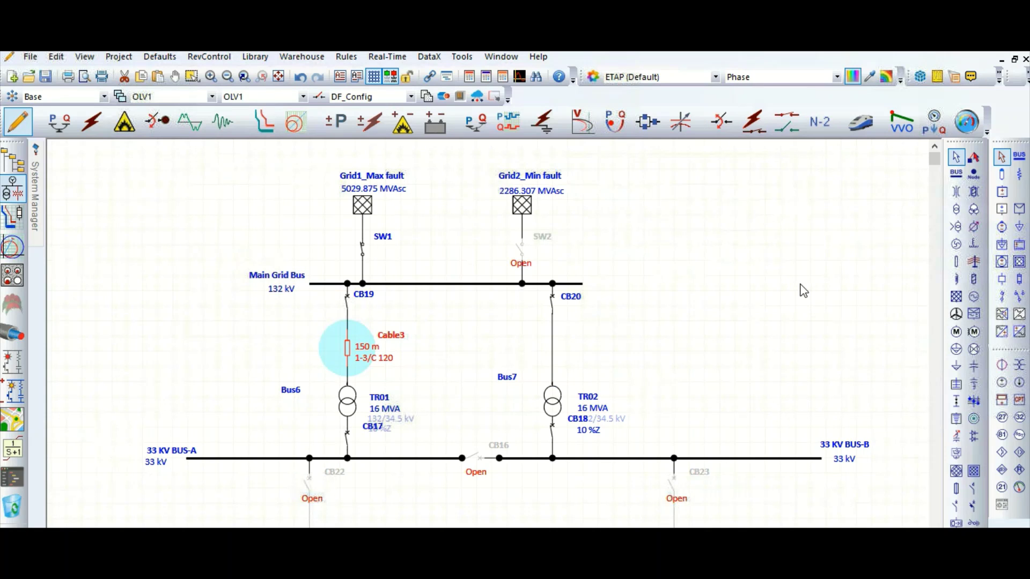
# Step: Place a matching 150 m Cable4 between CB20 and TR02, then switch to Load Flow Analysis mode
pyautogui.click(593, 335)
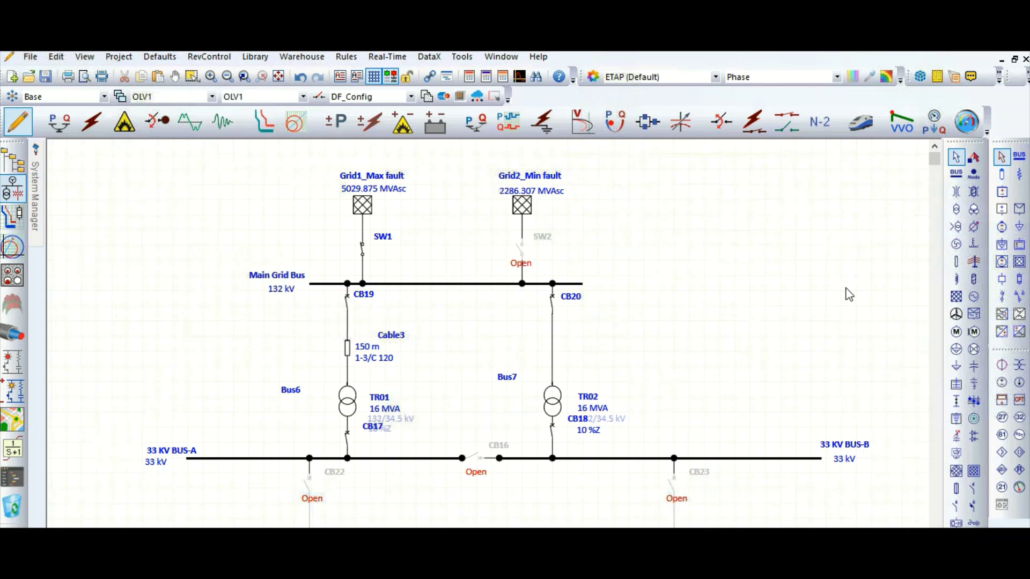
pyautogui.click(956, 262)
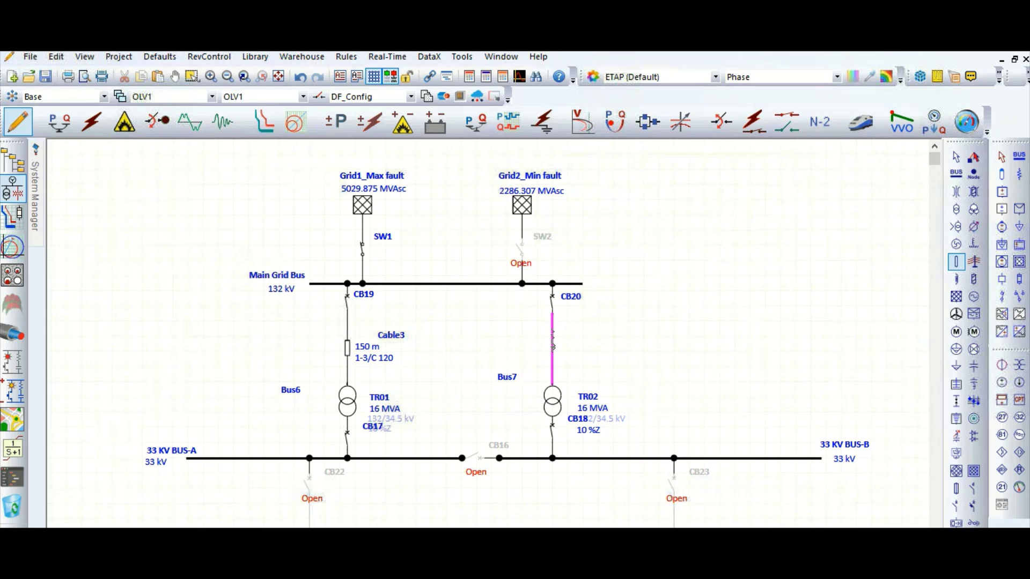
pyautogui.click(553, 336)
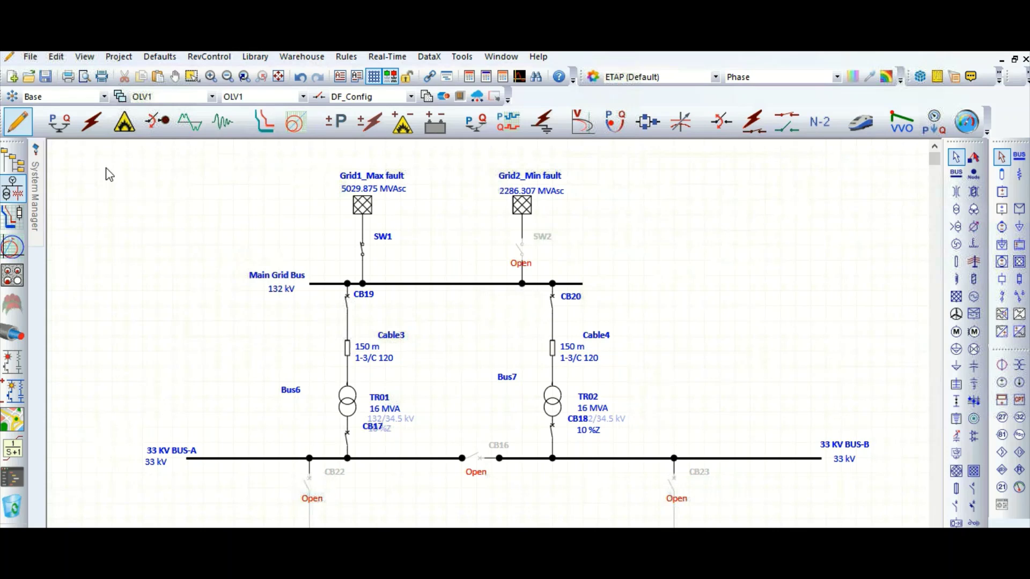
pyautogui.click(65, 131)
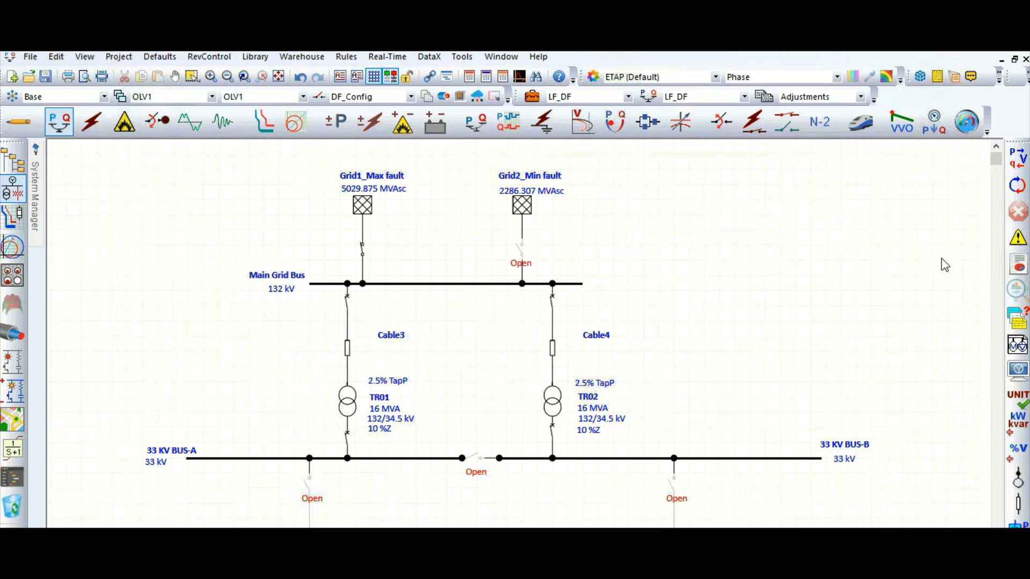
# Step: Run the load flow, showing -336.6 kvar per cable and -673.3 kvar at Grid1, and check Cable3's properties
pyautogui.click(1019, 161)
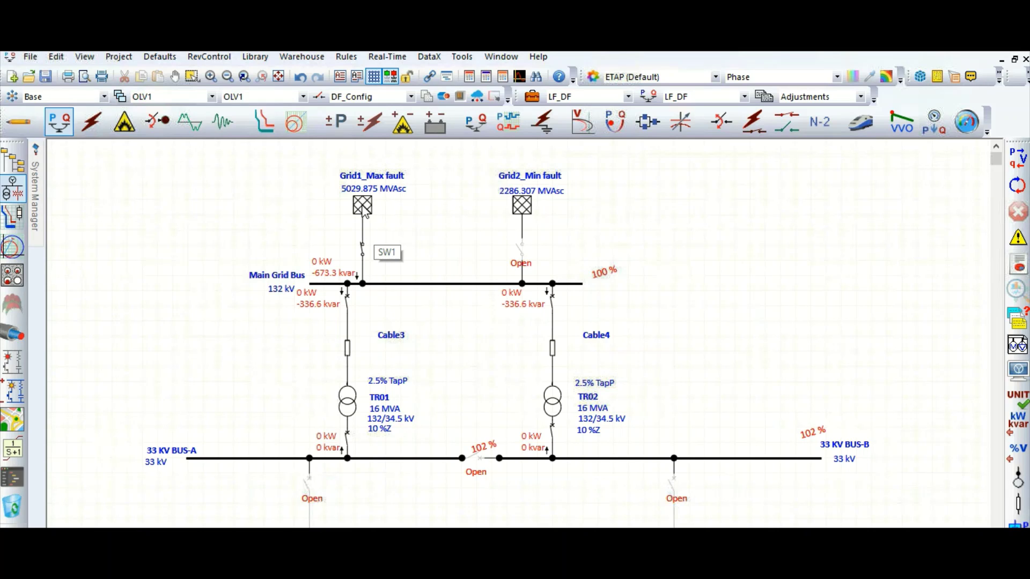
pyautogui.doubleClick(347, 350)
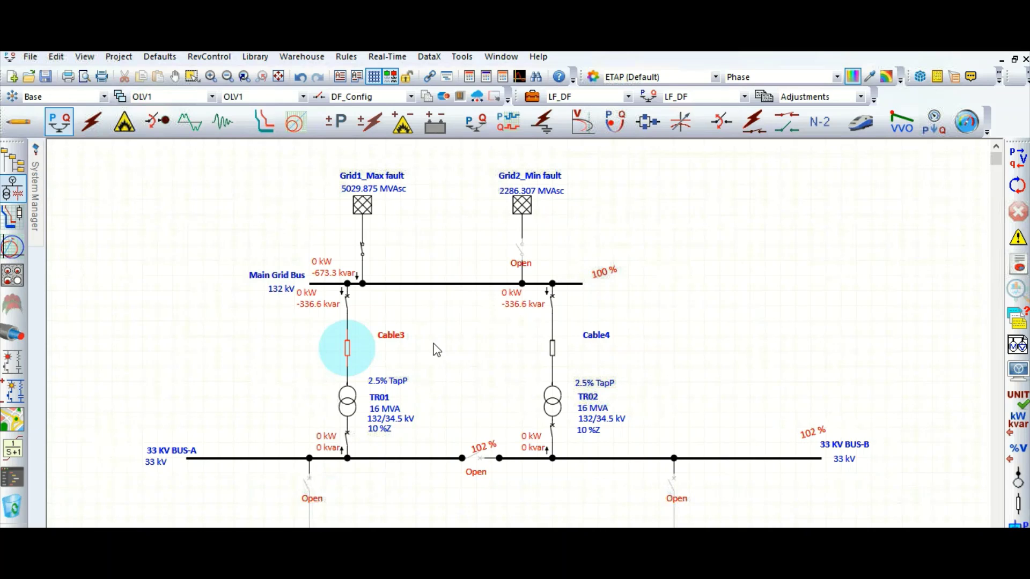
pyautogui.click(416, 319)
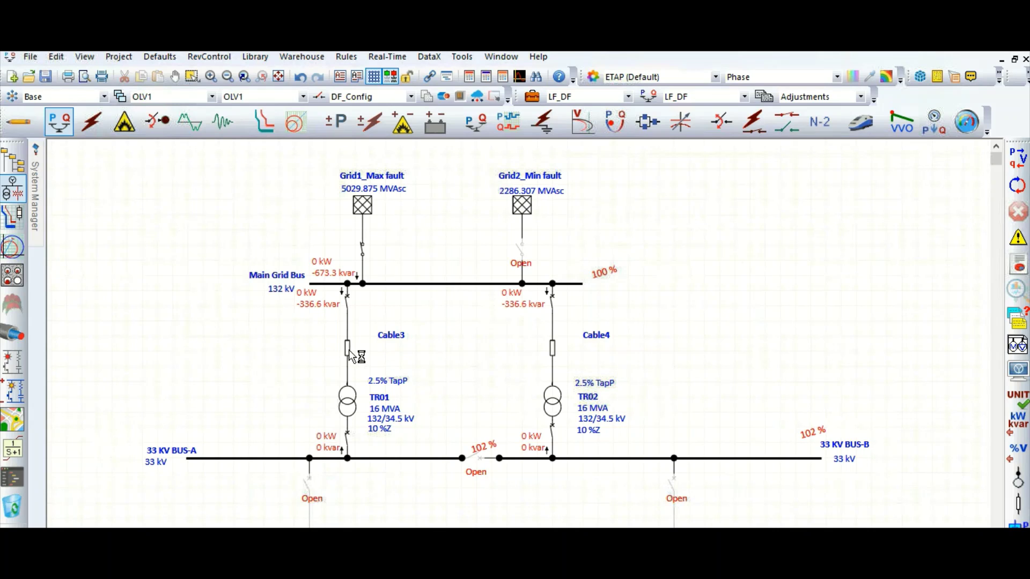
# Step: Change Cable3's length from 150 m to 1500 m in its Info page
pyautogui.doubleClick(349, 354)
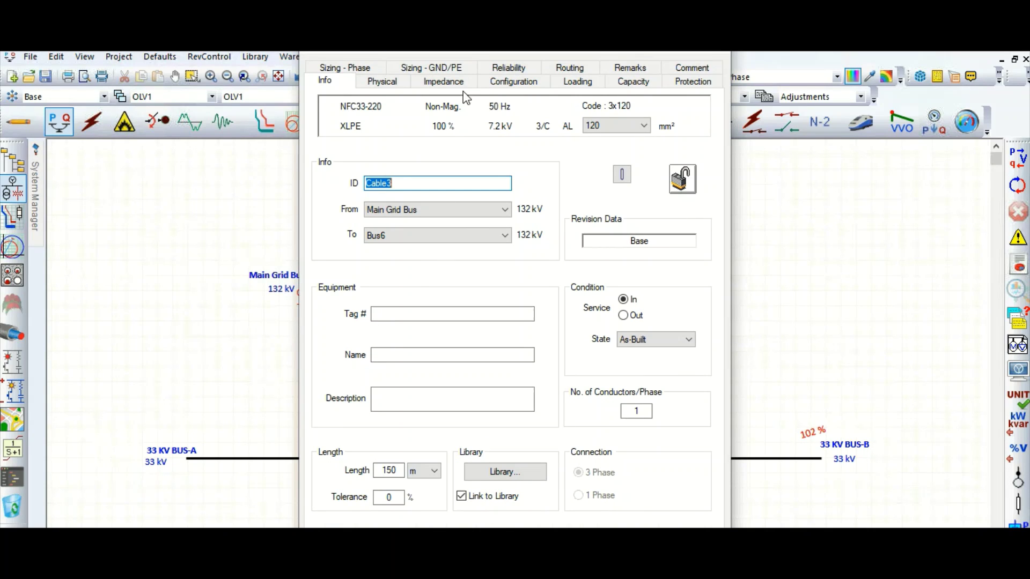
pyautogui.click(401, 472)
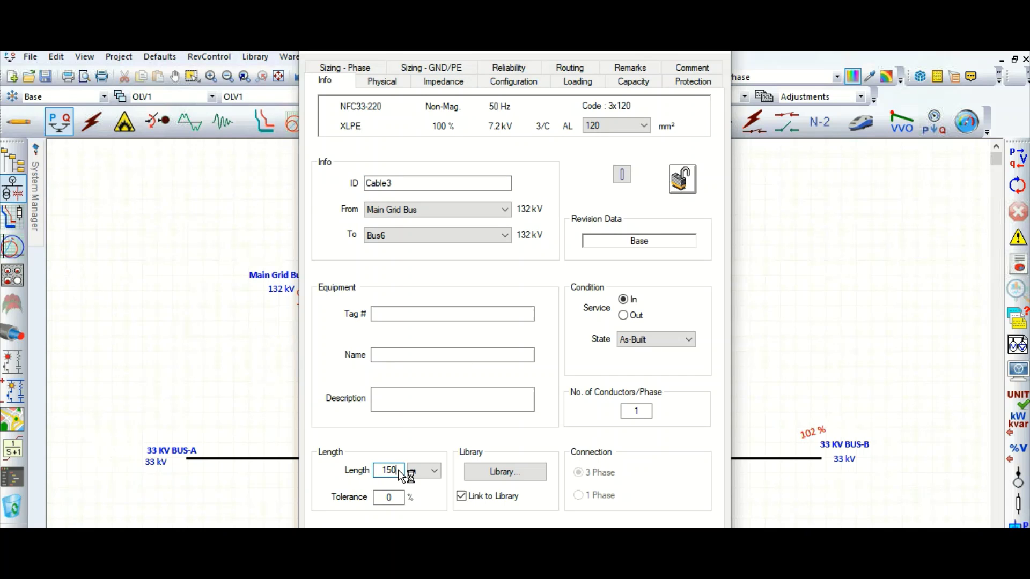
pyautogui.write('0')
pyautogui.press('Return')
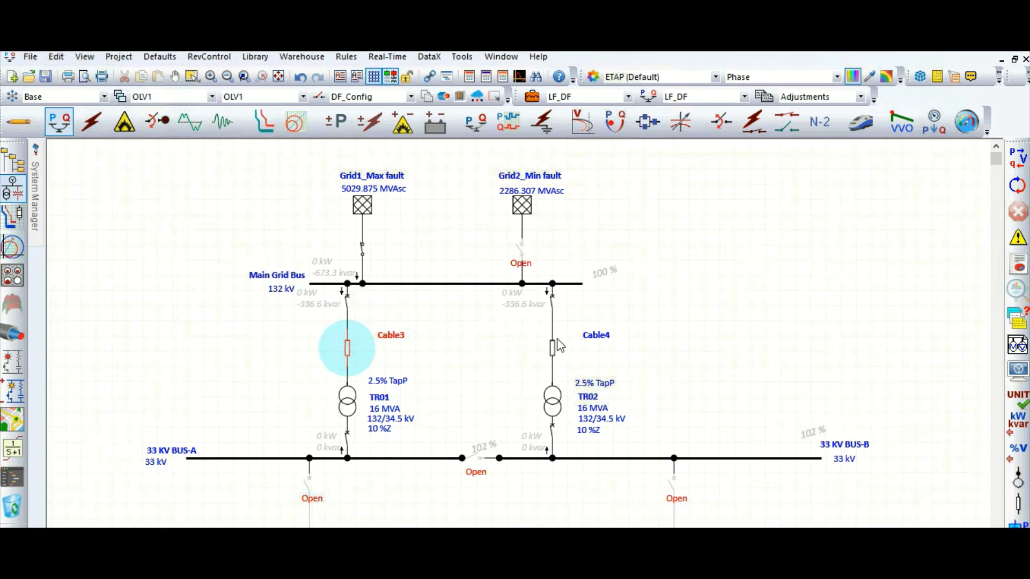
# Step: Rerun the load flow, giving Grid1 -3703 kvar, Cable3 -3366 kvar and Cable4 -336.6 kvar
pyautogui.click(1020, 163)
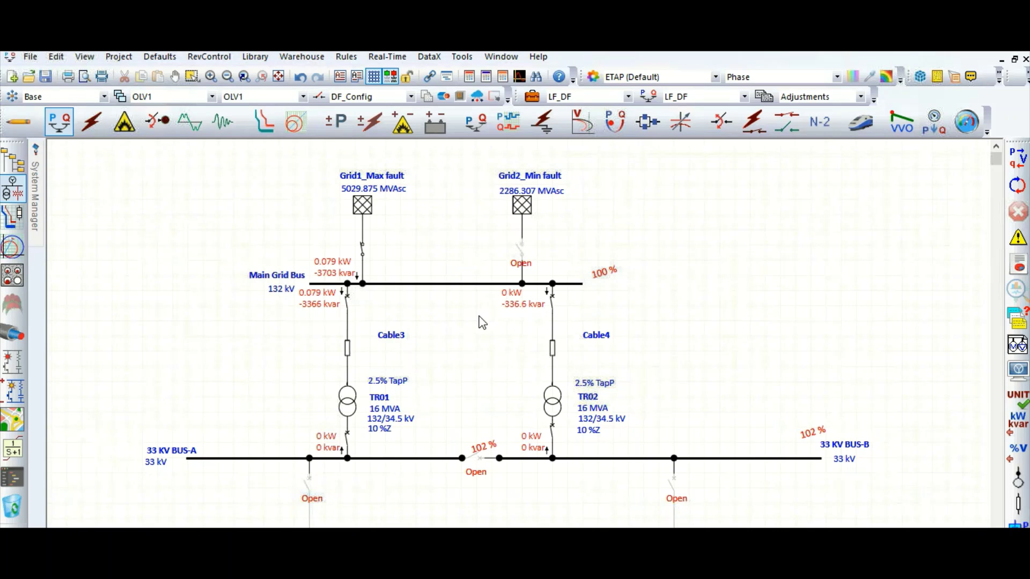
# Step: Replace Cable3's 1500 m length with 20 m in its editor
pyautogui.click(347, 350)
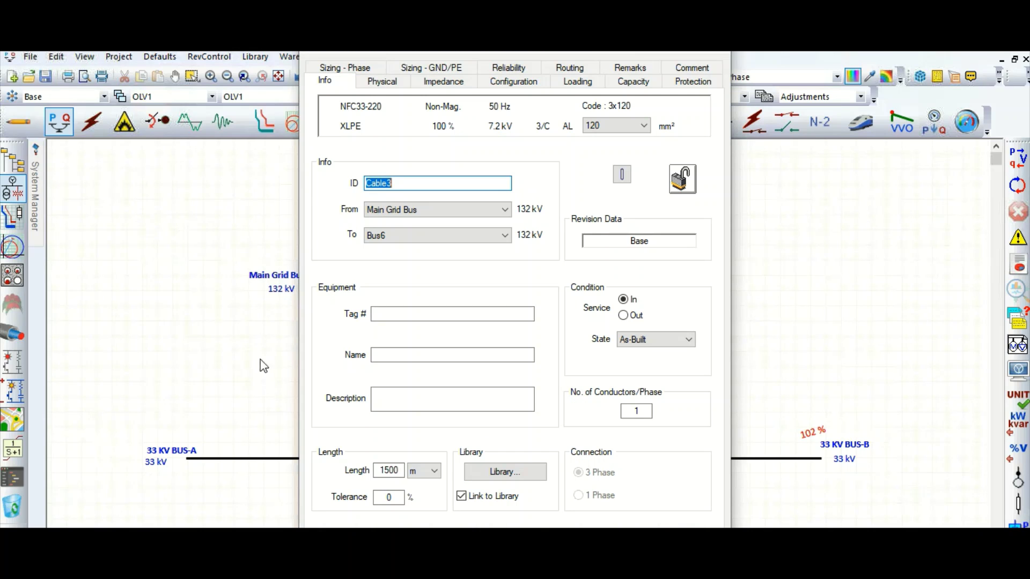
pyautogui.doubleClick(388, 471)
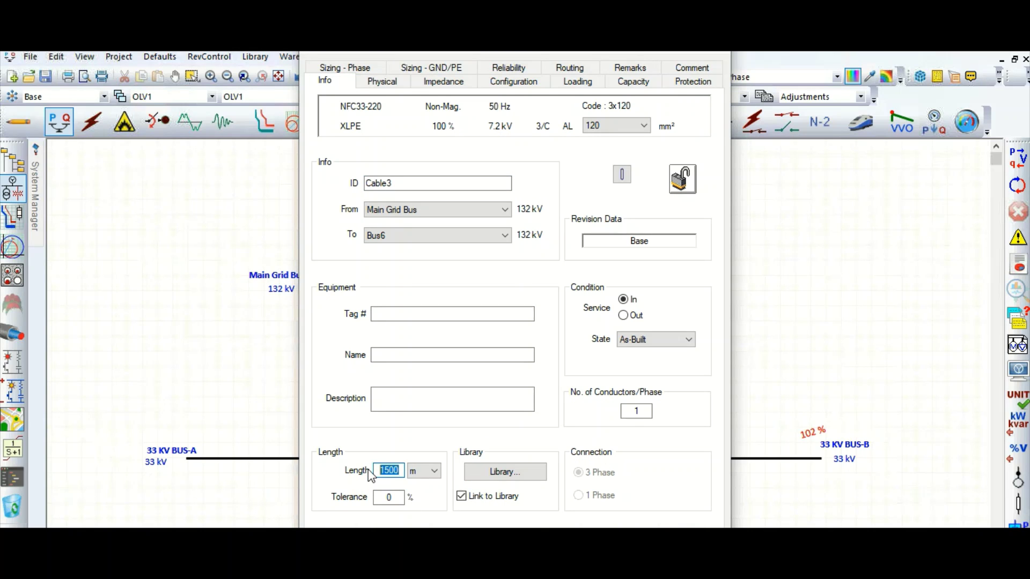
pyautogui.write('20')
pyautogui.press('Return')
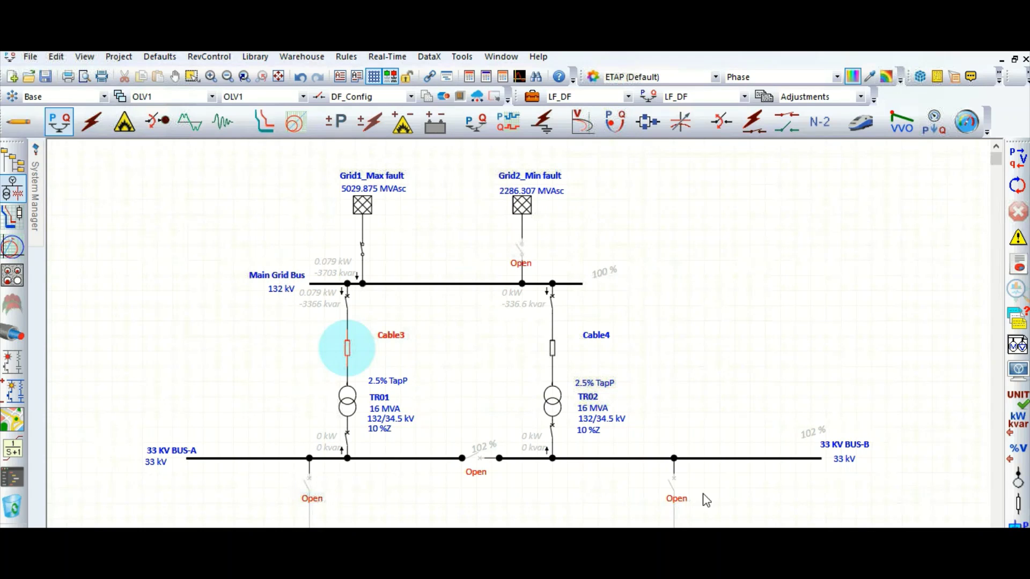
# Step: Rerun the load flow with the 20 m Cable3, showing -381.5 kvar at Grid1 and 44.9 kvar on Cable3
pyautogui.click(1024, 164)
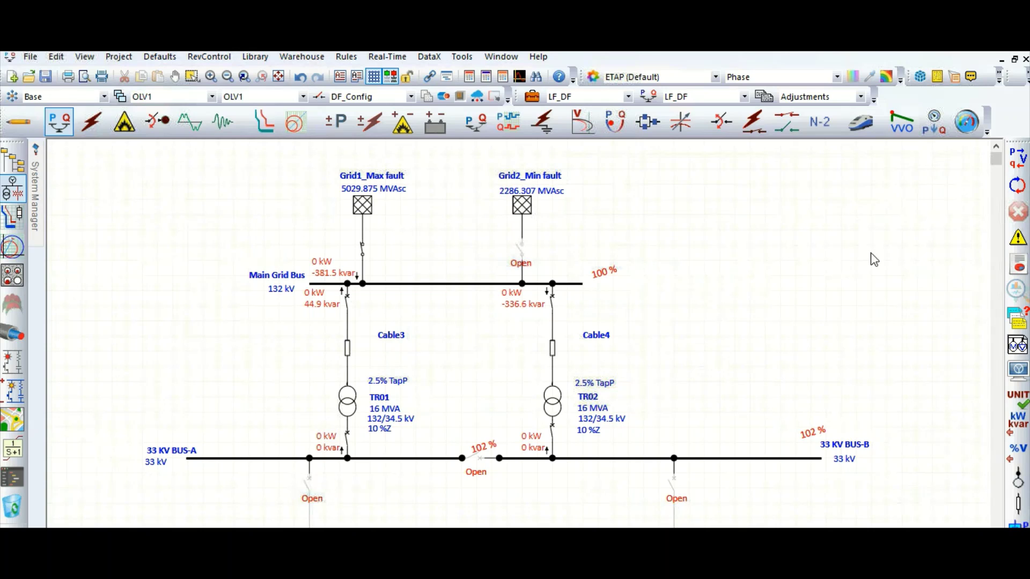
pyautogui.click(1019, 372)
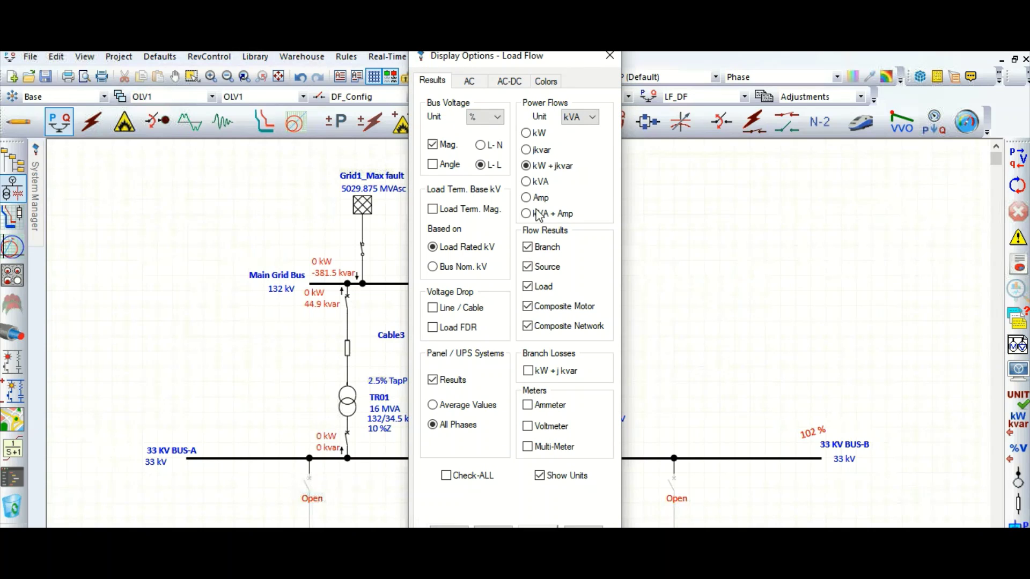
pyautogui.click(538, 214)
pyautogui.press('Return')
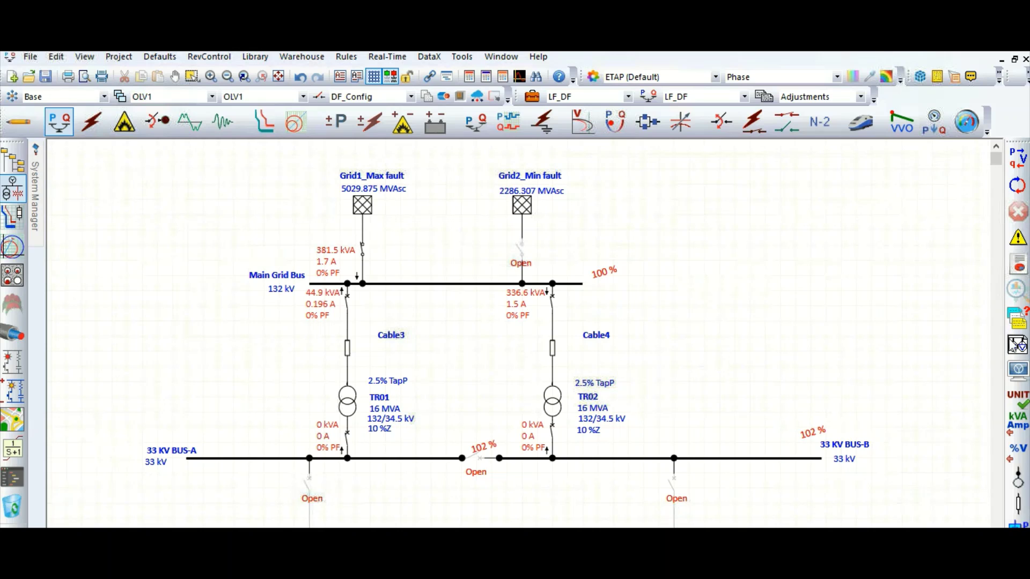
pyautogui.click(1018, 372)
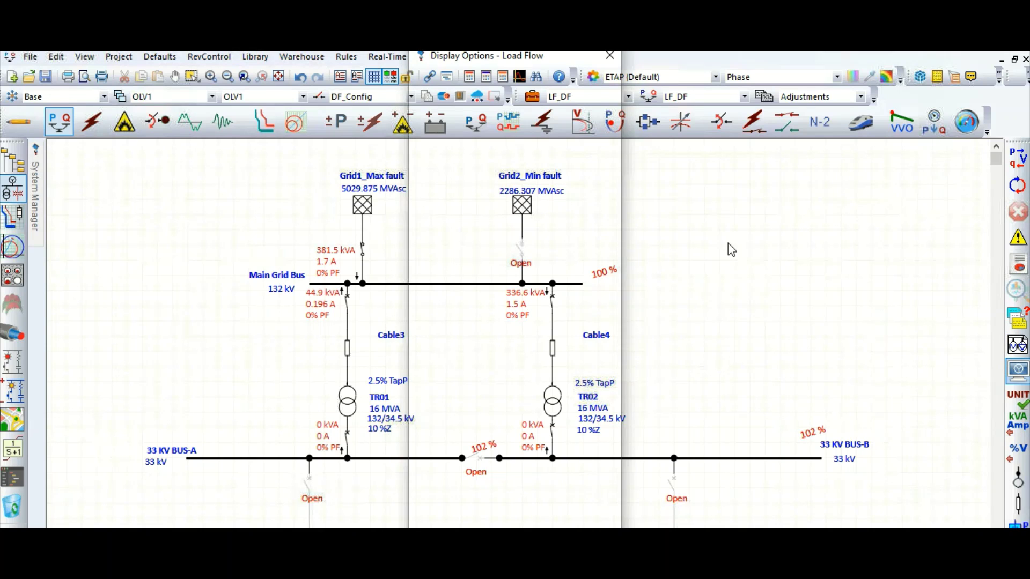
pyautogui.click(526, 166)
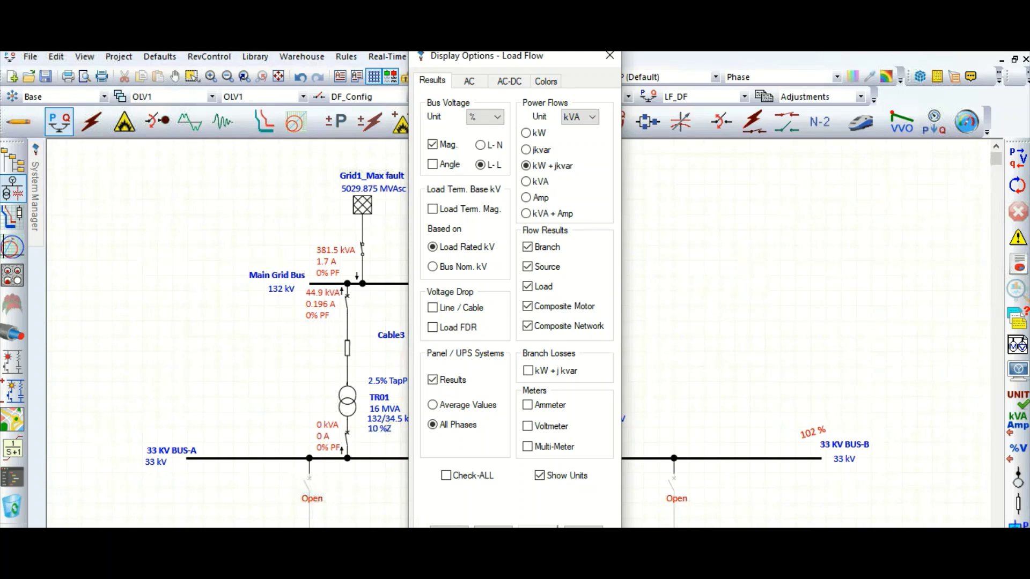
pyautogui.click(528, 527)
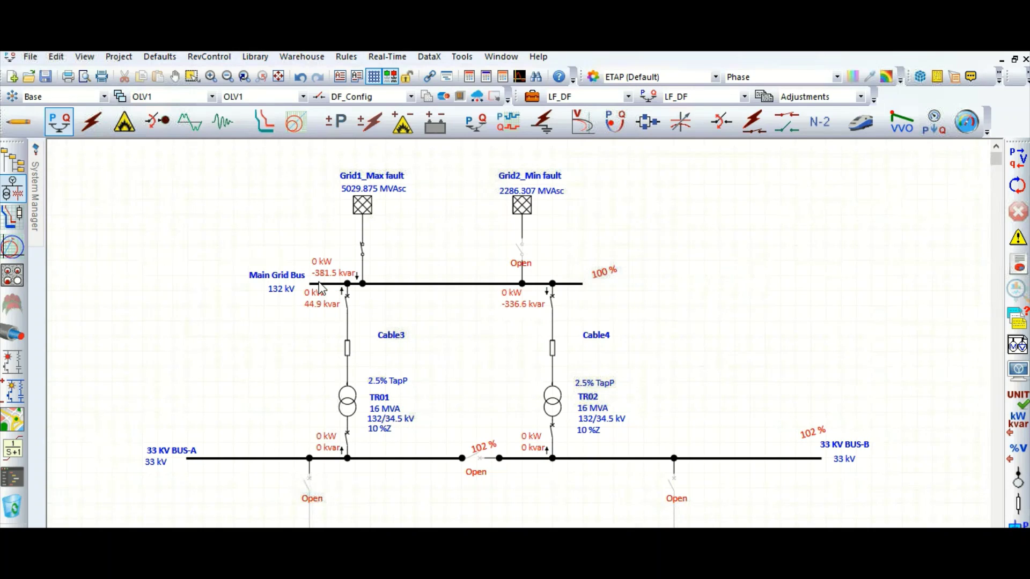